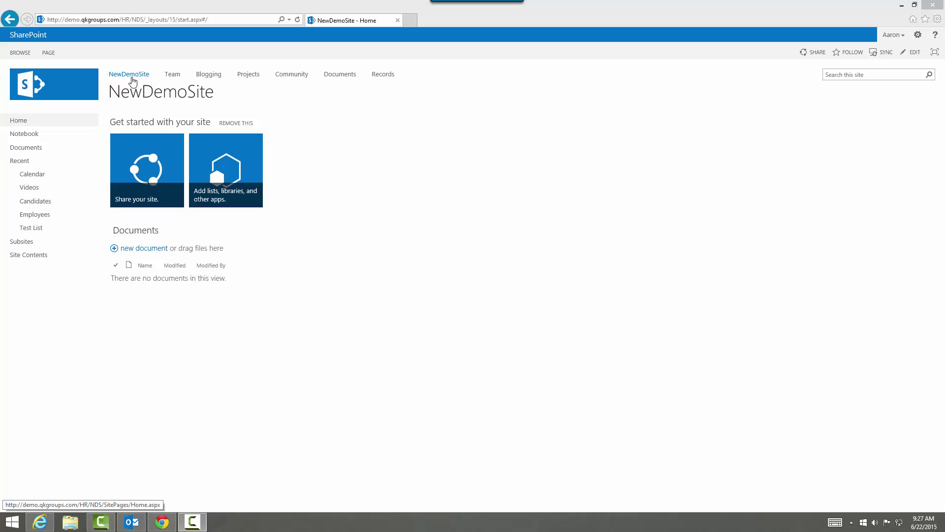
Return to the site Home page, remove the Get started tiles, and put the page into edit mode
{"action": "left_click", "coordinate": [132, 81]}
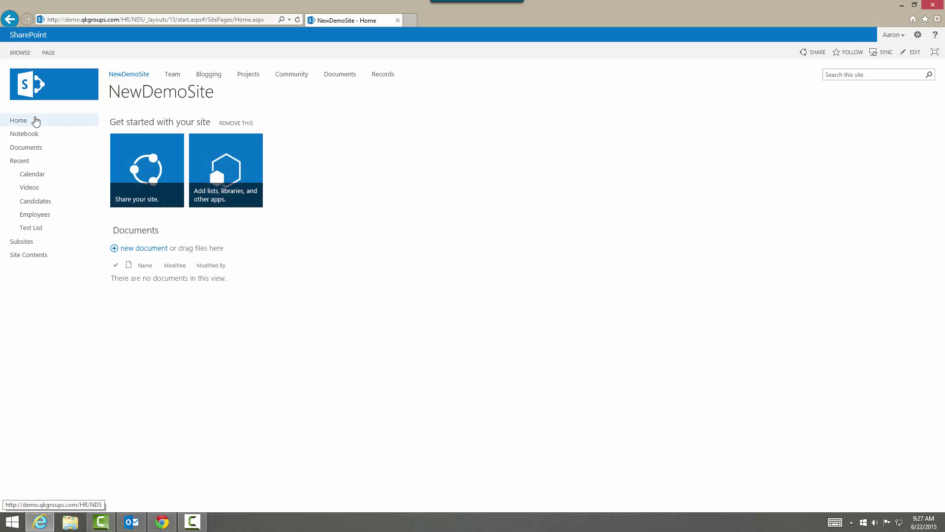
{"action": "left_click", "coordinate": [35, 120]}
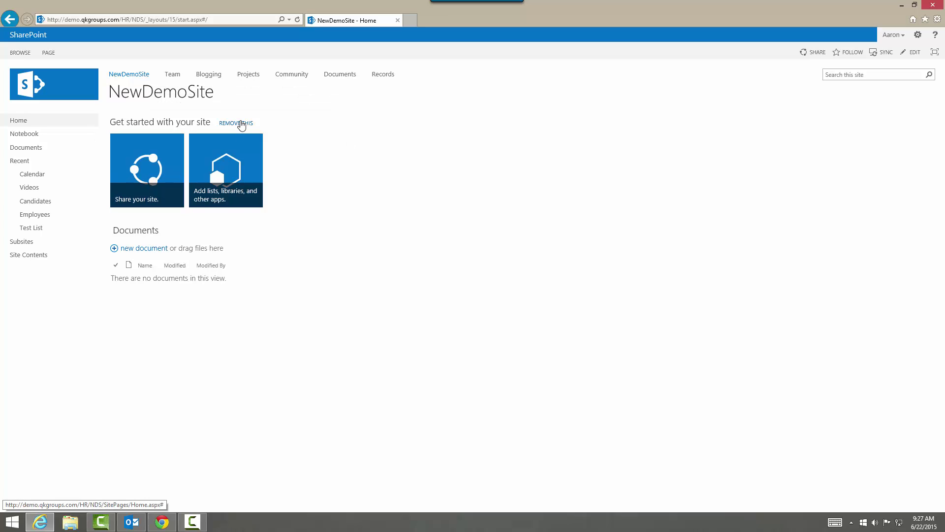
{"action": "left_click", "coordinate": [241, 124]}
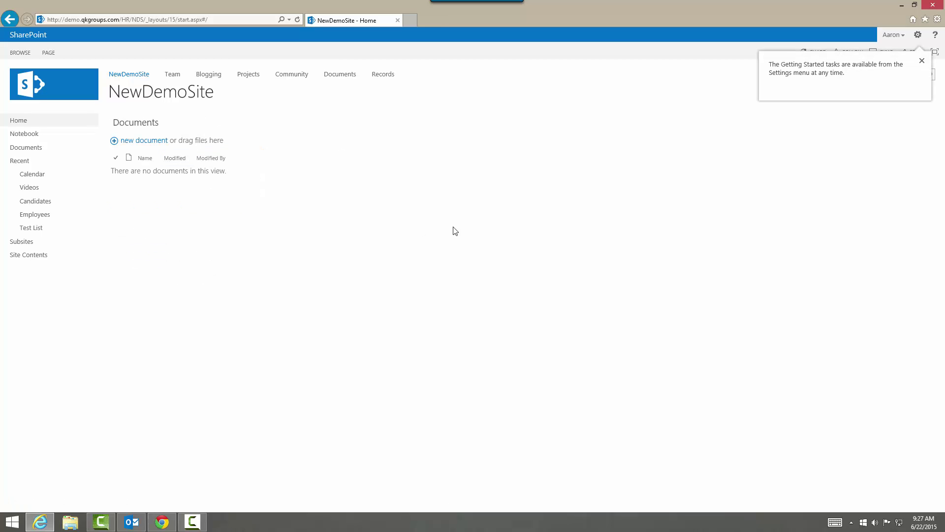
{"action": "left_click", "coordinate": [923, 62]}
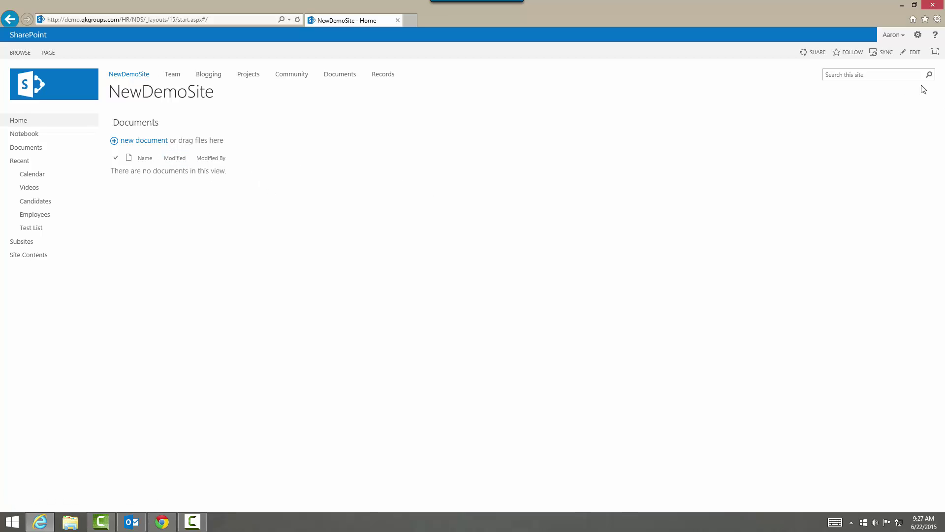
{"action": "left_click", "coordinate": [918, 52]}
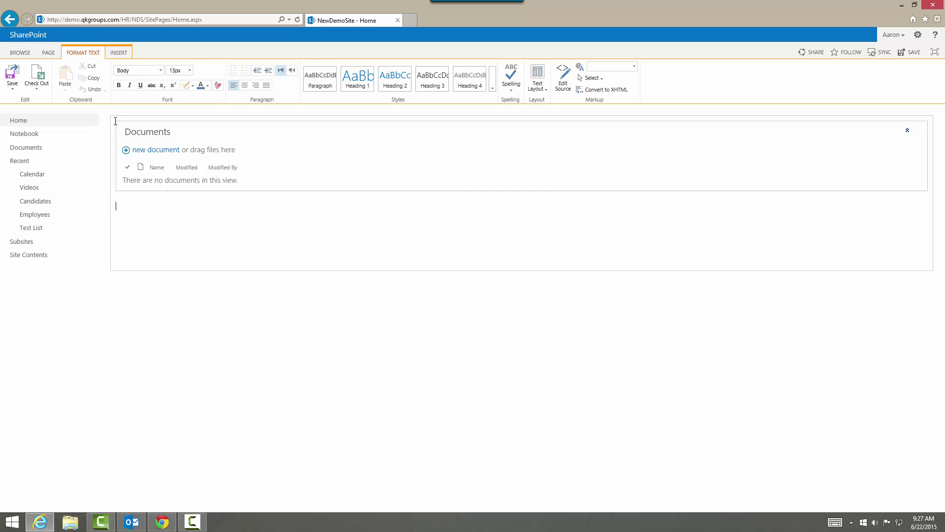
Place the insertion point on the line below the Documents web part, deleting stray typed characters
{"action": "left_click", "coordinate": [126, 130]}
{"action": "left_click", "coordinate": [115, 121]}
{"action": "left_click", "coordinate": [133, 209]}
{"action": "type", "text": "zxcvzxcv"}
{"action": "key", "text": "BackSpace"}
{"action": "key", "text": "BackSpace"}
{"action": "key", "text": "BackSpace"}
{"action": "key", "text": "BackSpace"}
{"action": "key", "text": "BackSpace"}
{"action": "key", "text": "BackSpace"}
{"action": "key", "text": "BackSpace"}
{"action": "left_click", "coordinate": [180, 204]}
Insert the Test List app part below the Documents library
{"action": "left_click", "coordinate": [119, 53]}
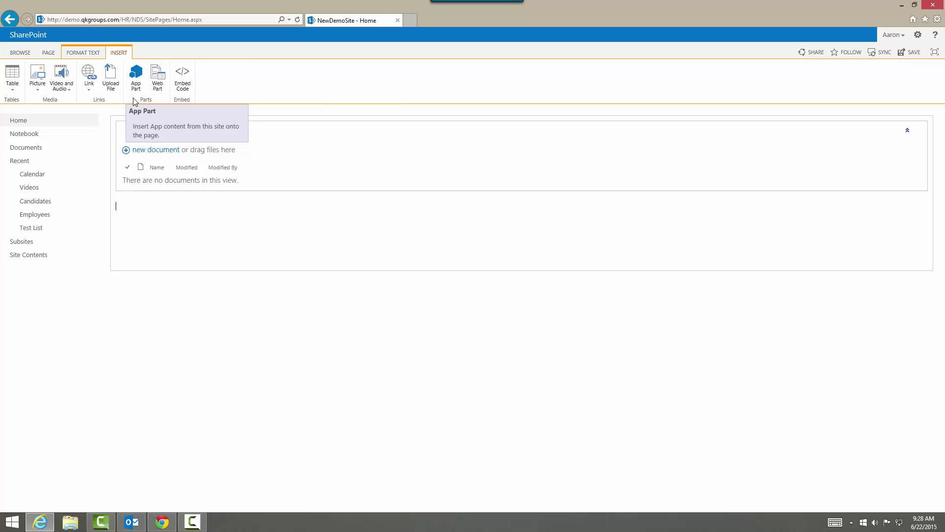
{"action": "left_click", "coordinate": [136, 79]}
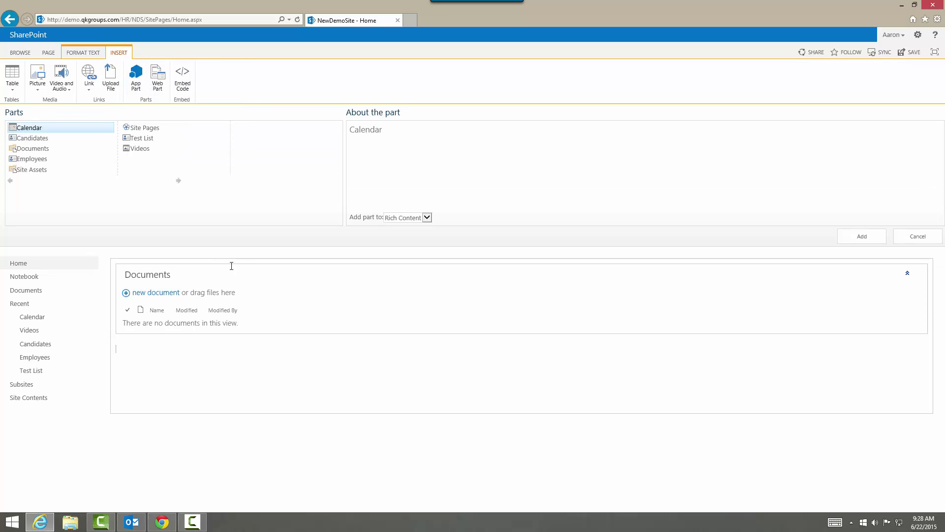
{"action": "left_click", "coordinate": [126, 138]}
{"action": "left_click", "coordinate": [862, 236]}
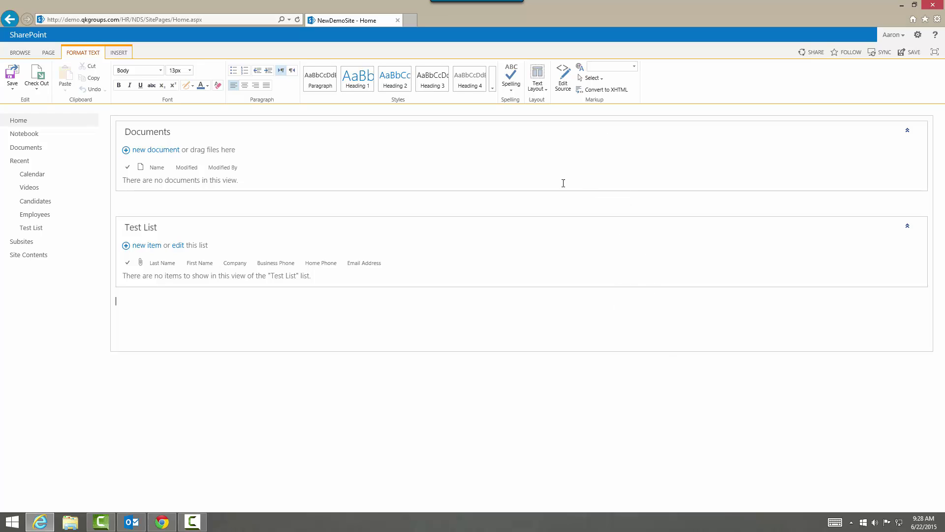
{"action": "left_click", "coordinate": [539, 79]}
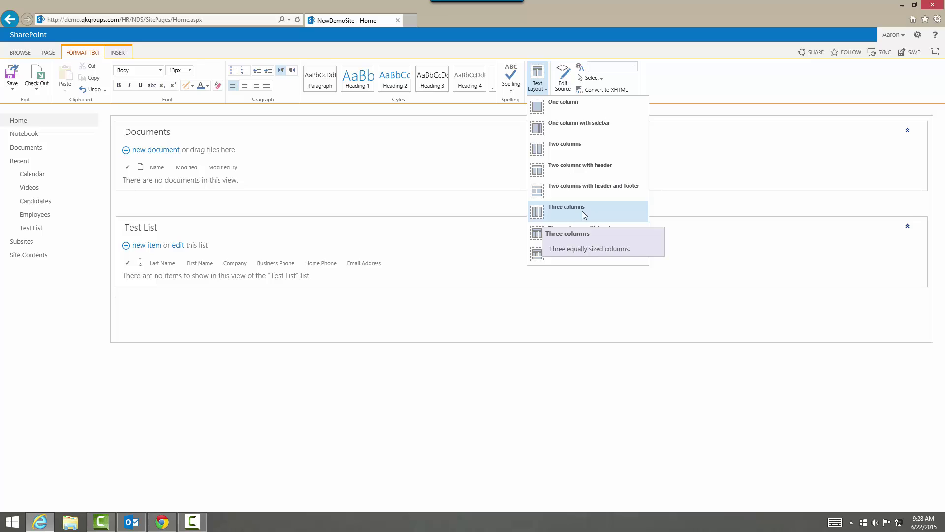
Change the home page text layout from One column to Two columns
{"action": "left_click", "coordinate": [559, 110]}
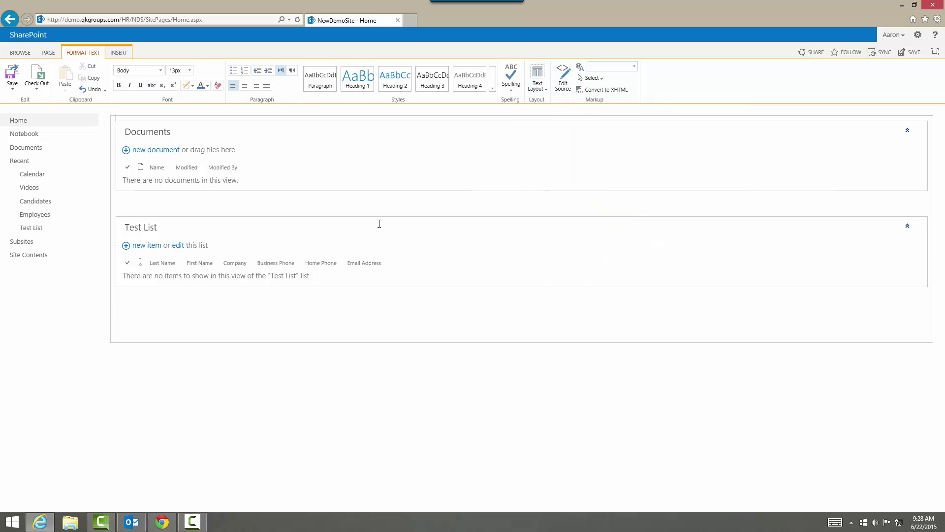
{"action": "left_click", "coordinate": [540, 79]}
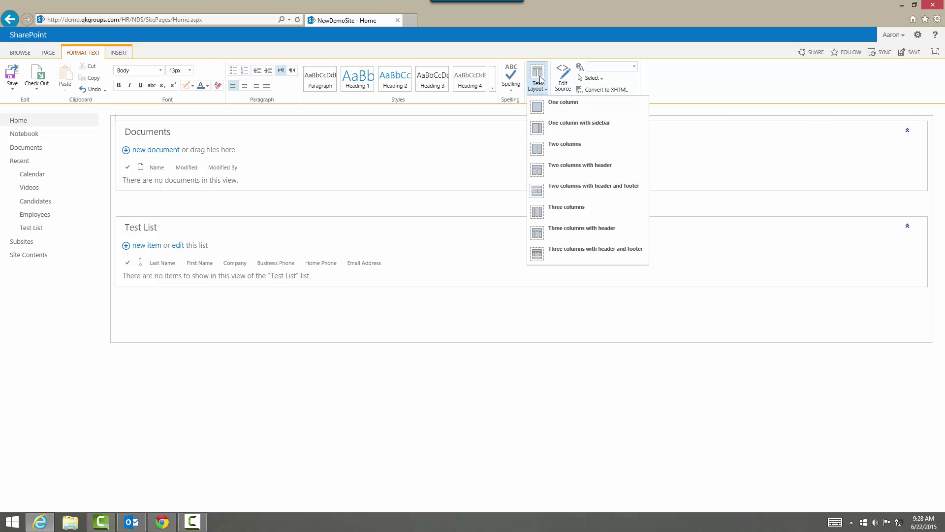
{"action": "left_click", "coordinate": [541, 147]}
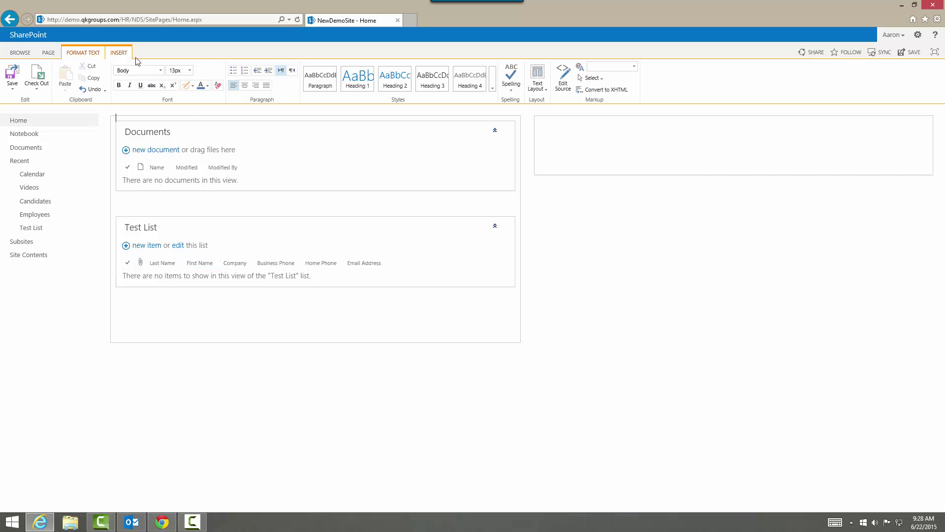
{"action": "left_click", "coordinate": [119, 53]}
Insert the Calendar app part above Documents in the left column
{"action": "left_click", "coordinate": [154, 83]}
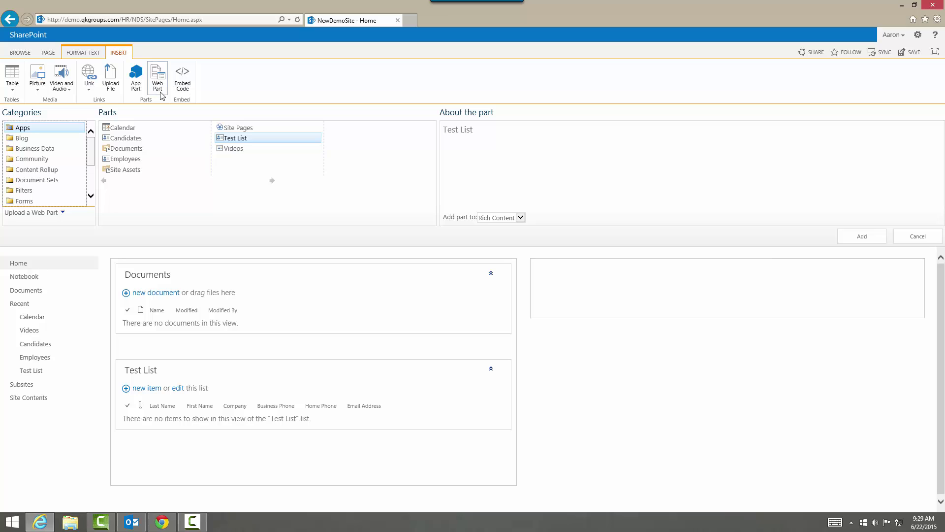
{"action": "left_click", "coordinate": [142, 87]}
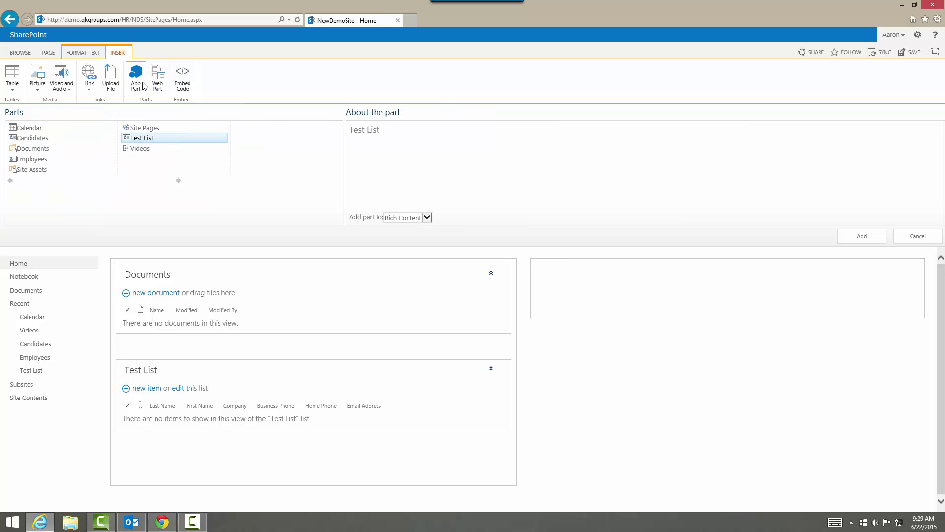
{"action": "left_click", "coordinate": [36, 128]}
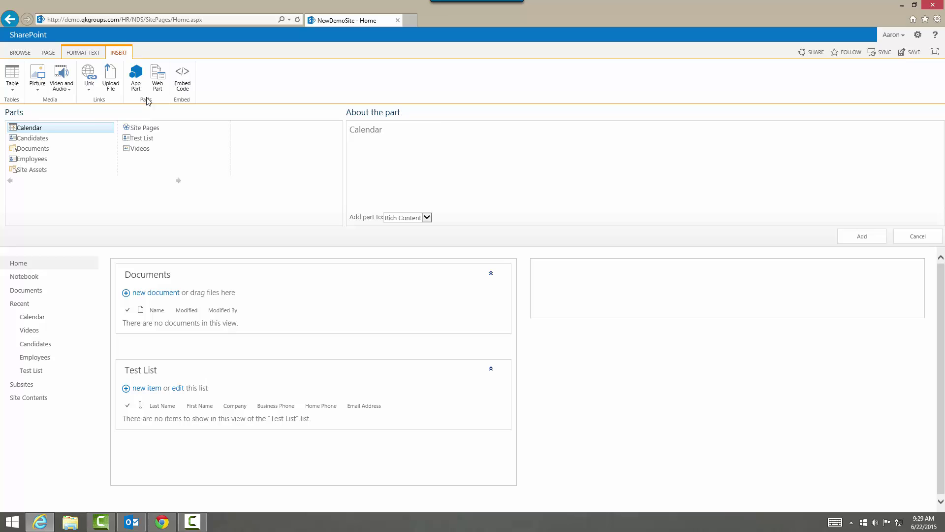
{"action": "left_click", "coordinate": [158, 82]}
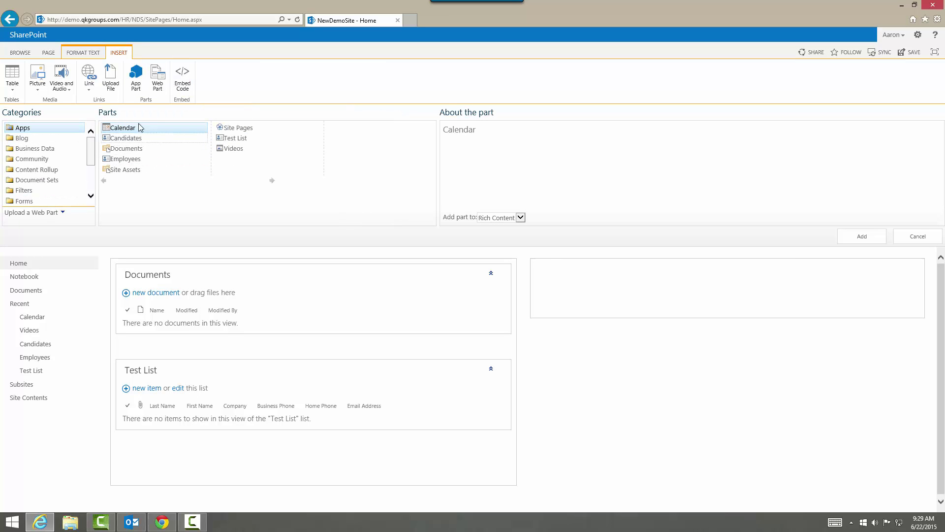
{"action": "left_click", "coordinate": [136, 76]}
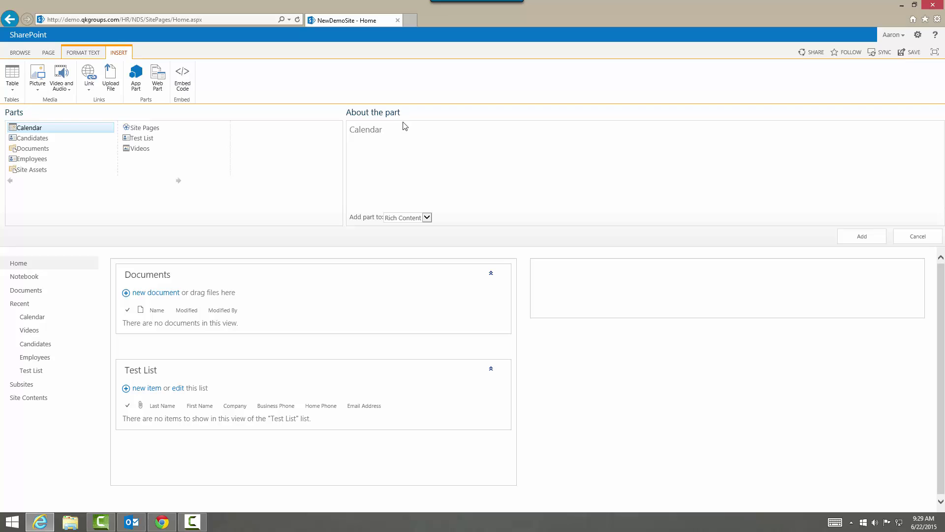
{"action": "double_click", "coordinate": [48, 130]}
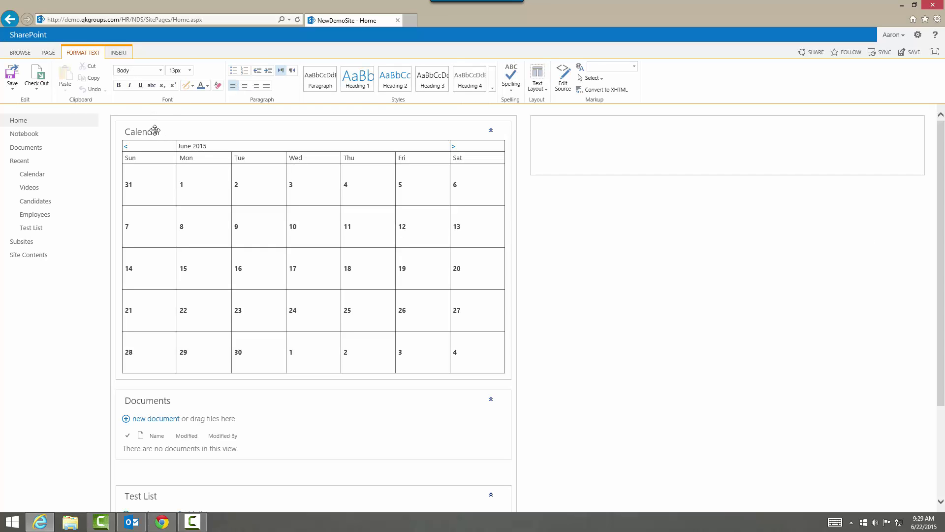
Drag the Calendar web part into the empty right column
{"action": "left_click_drag", "start_coordinate": [162, 134], "coordinate": [270, 356]}
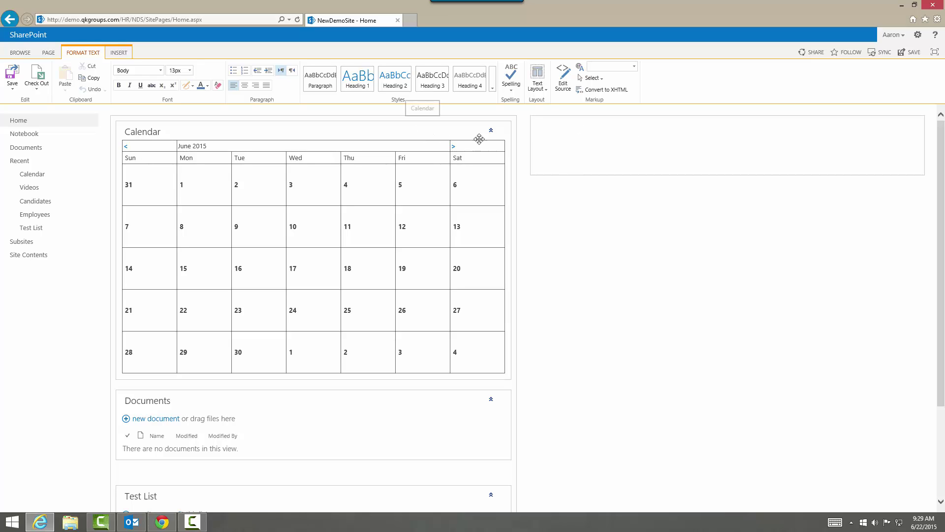
{"action": "left_click", "coordinate": [608, 143]}
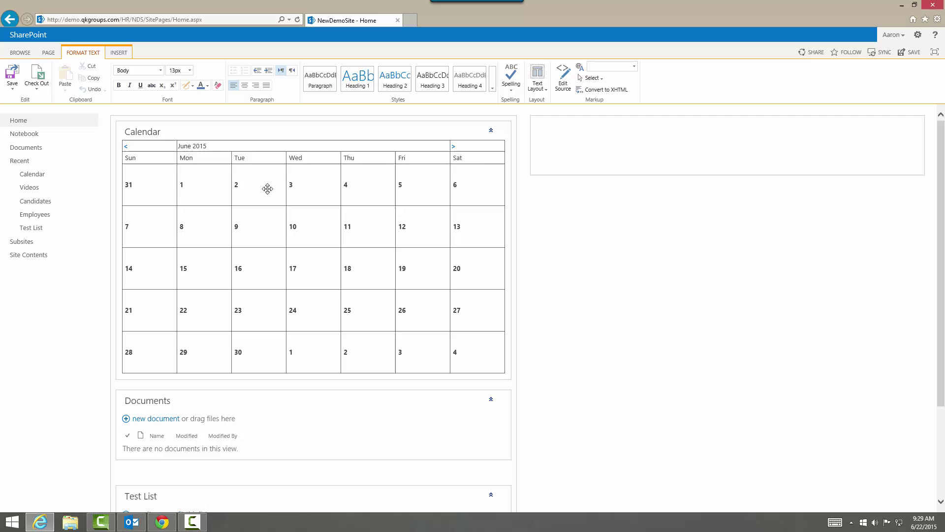
{"action": "left_click", "coordinate": [586, 129]}
{"action": "left_click_drag", "start_coordinate": [586, 129], "coordinate": [583, 130]}
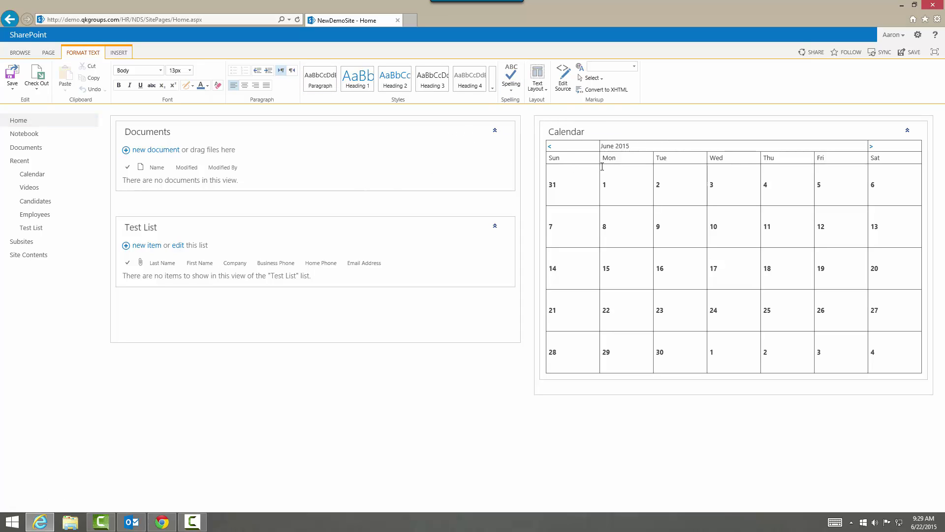
Reset the home page text layout to One column and review the page
{"action": "left_click", "coordinate": [541, 92]}
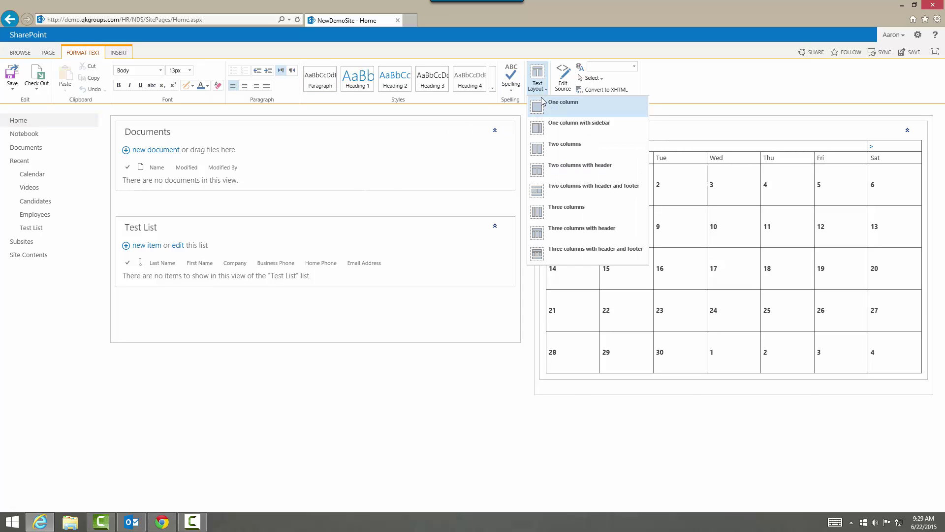
{"action": "left_click", "coordinate": [567, 103]}
{"action": "scroll", "coordinate": [331, 252], "scroll_direction": "down", "scroll_amount": 3}
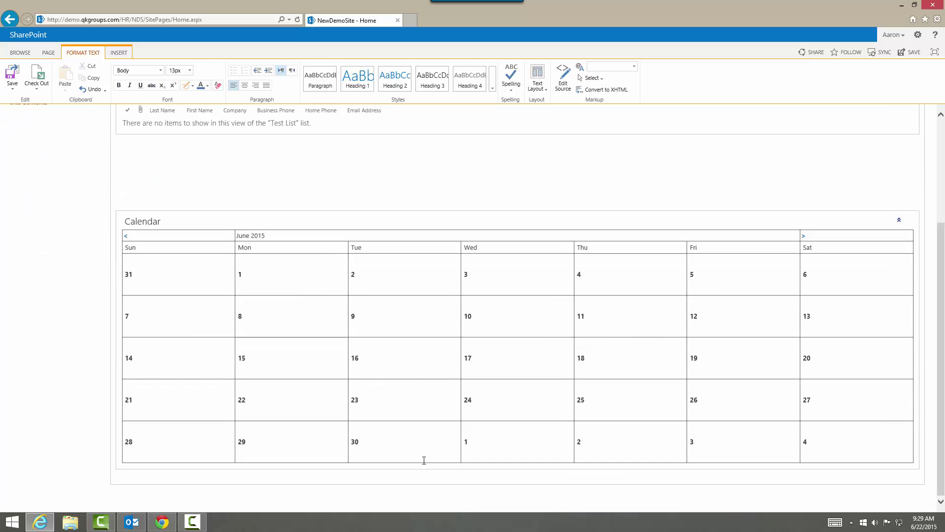
{"action": "scroll", "coordinate": [424, 458], "scroll_direction": "up", "scroll_amount": 3}
{"action": "scroll", "coordinate": [424, 460], "scroll_direction": "down", "scroll_amount": 3}
{"action": "scroll", "coordinate": [422, 456], "scroll_direction": "up", "scroll_amount": 3}
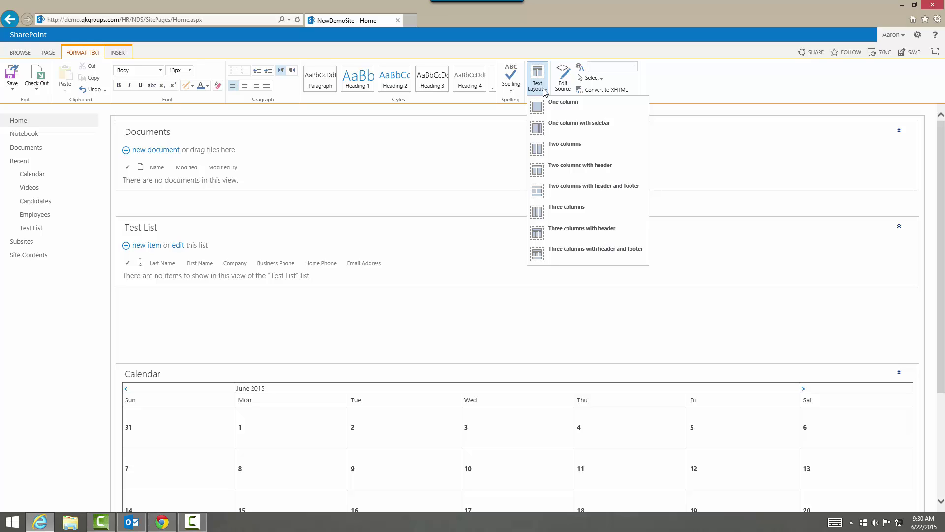
Apply the Two columns layout and drag the Calendar into the empty right column
{"action": "left_click", "coordinate": [541, 149]}
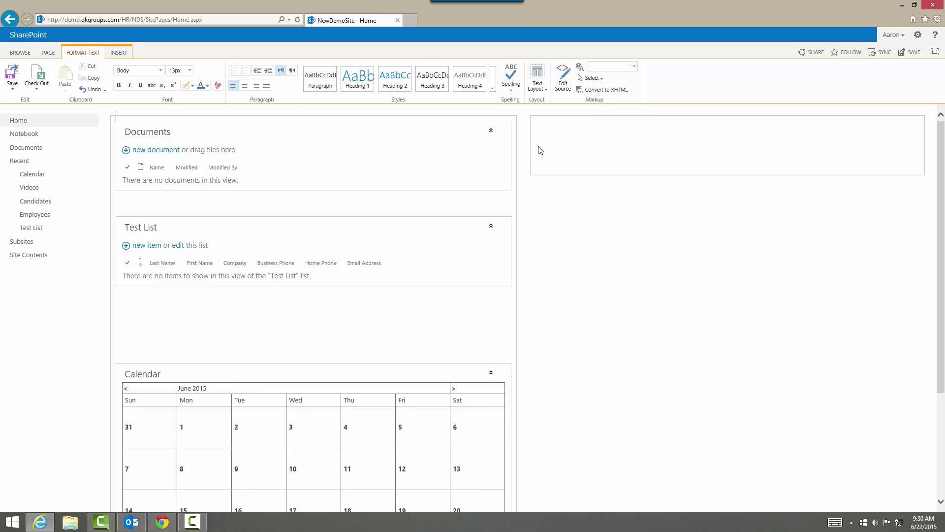
{"action": "left_click_drag", "start_coordinate": [386, 374], "coordinate": [722, 132]}
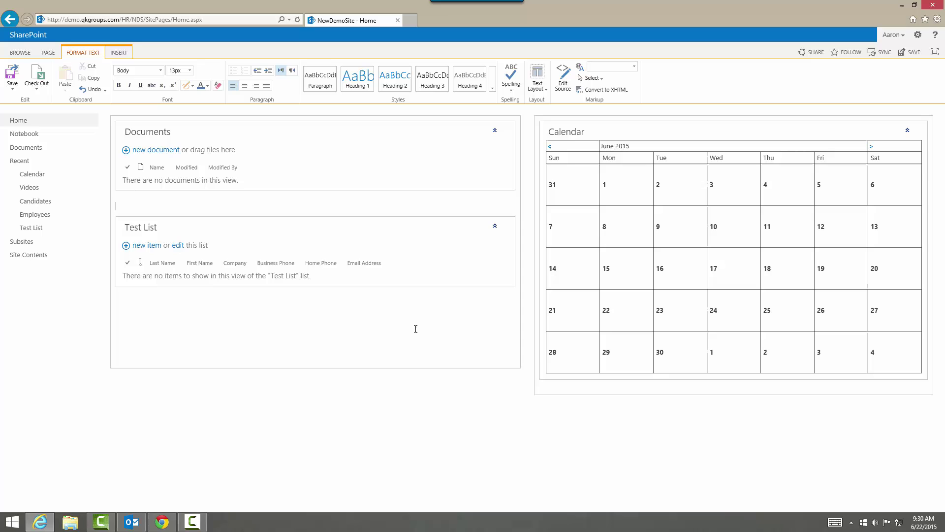
{"action": "left_click", "coordinate": [400, 310]}
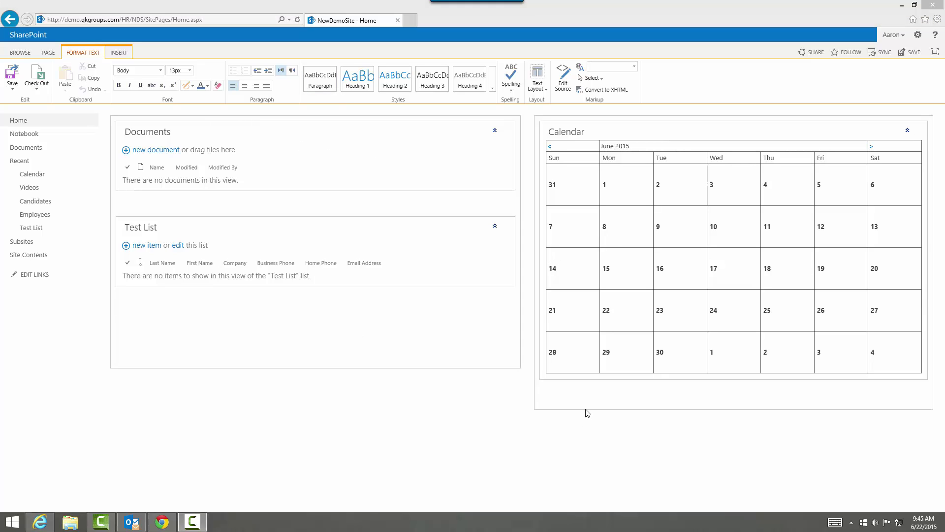
{"action": "left_click", "coordinate": [594, 394]}
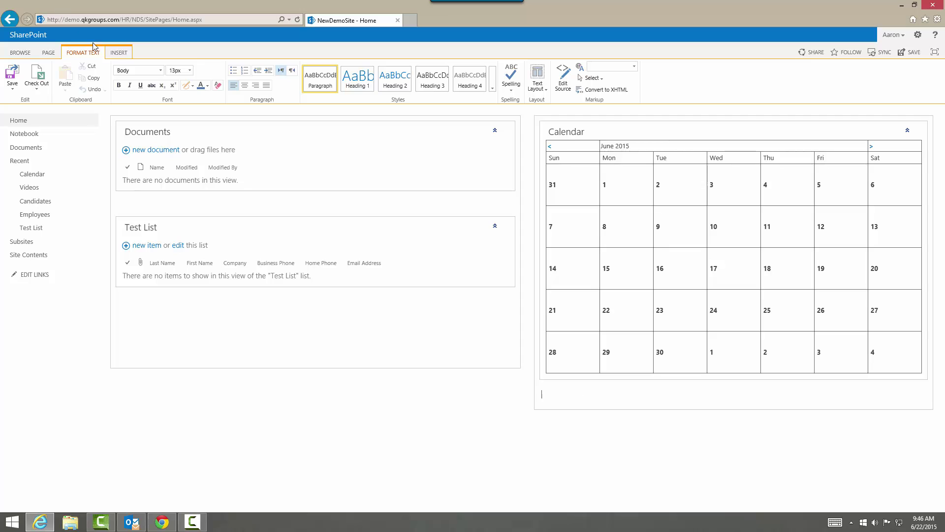
Add the Search Box web part from the Search category below the Calendar
{"action": "left_click", "coordinate": [119, 52]}
{"action": "left_click", "coordinate": [157, 77]}
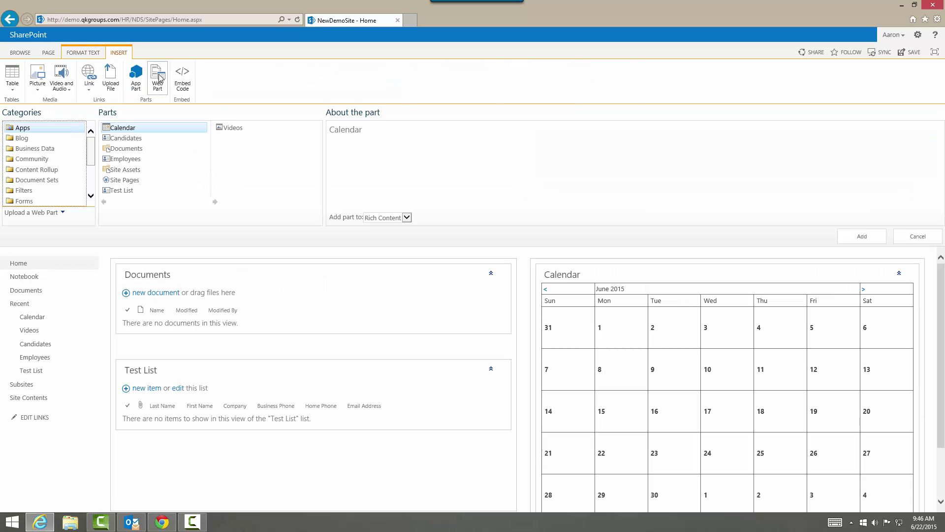
{"action": "scroll", "coordinate": [52, 191], "scroll_direction": "down", "scroll_amount": 2}
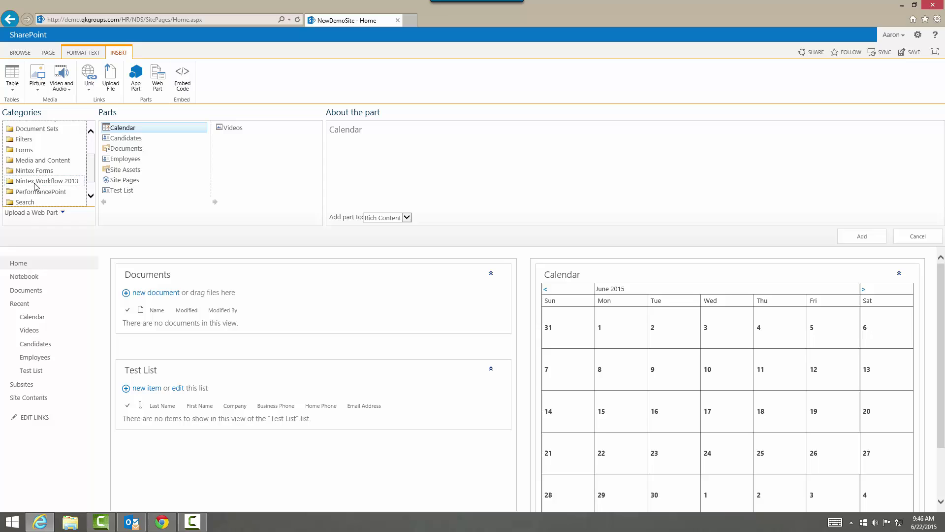
{"action": "scroll", "coordinate": [32, 185], "scroll_direction": "down", "scroll_amount": 1}
{"action": "left_click", "coordinate": [28, 192]}
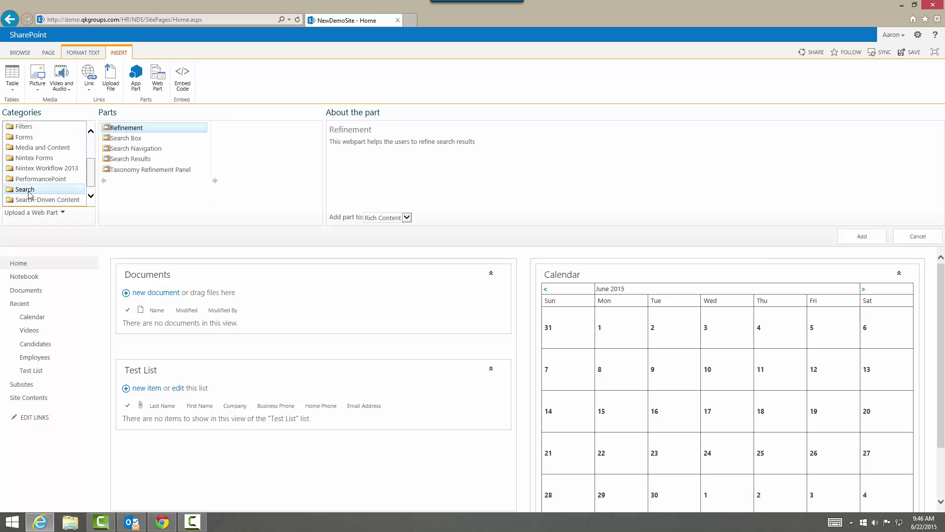
{"action": "left_click", "coordinate": [133, 143]}
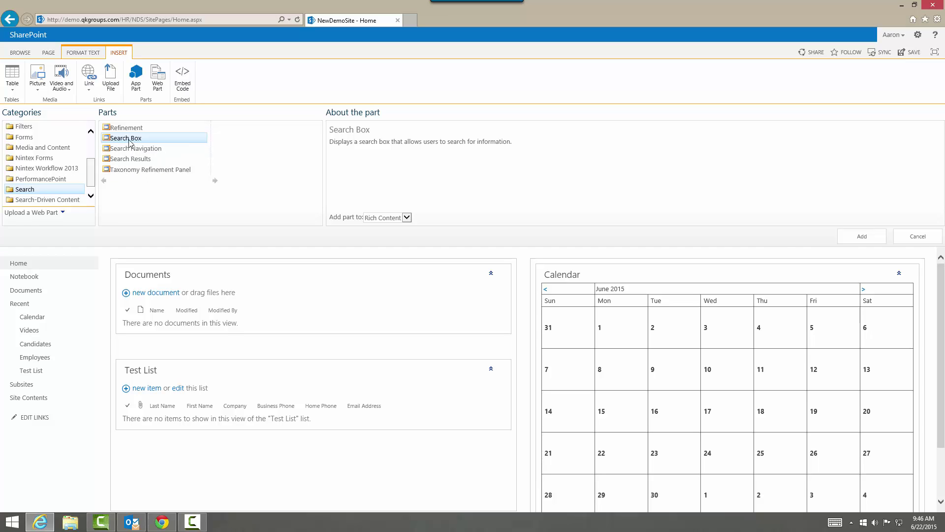
{"action": "left_click", "coordinate": [867, 241]}
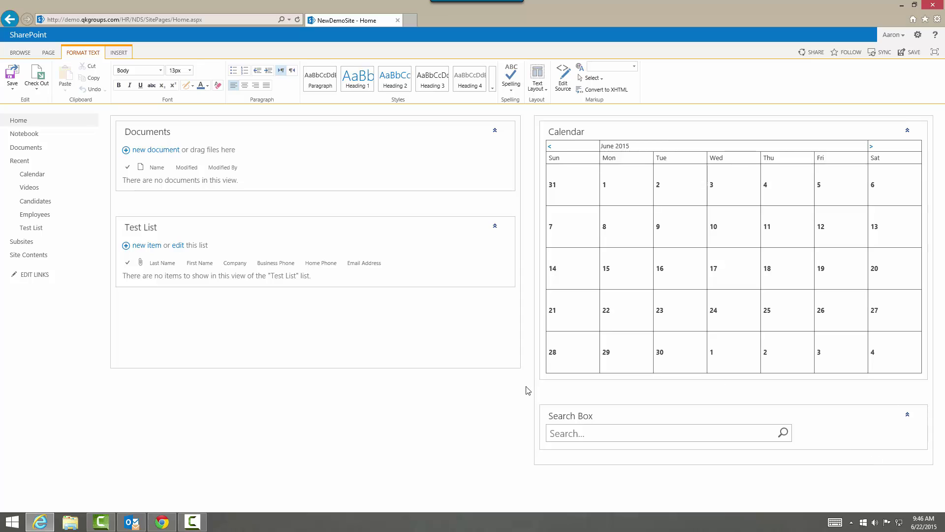
{"action": "left_click", "coordinate": [566, 384]}
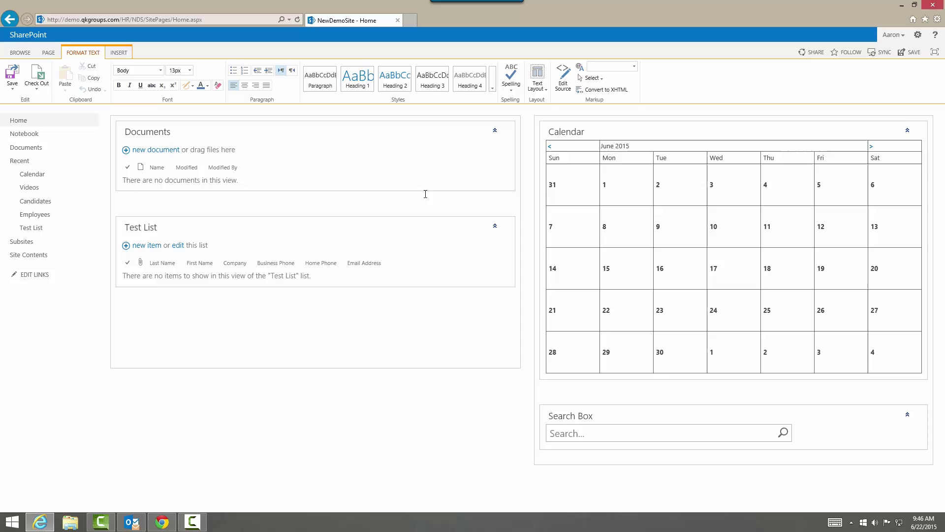
{"action": "left_click", "coordinate": [448, 366]}
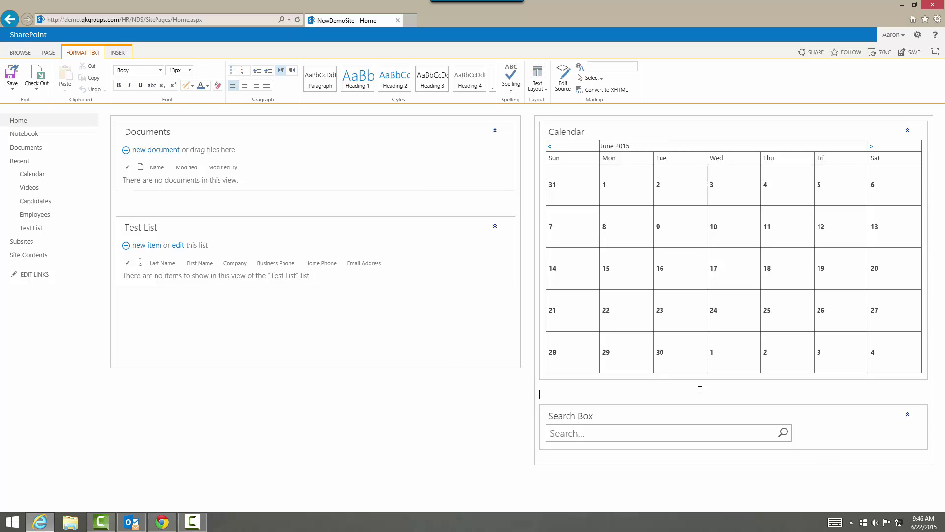
{"action": "left_click", "coordinate": [758, 462]}
{"action": "left_click", "coordinate": [926, 457]}
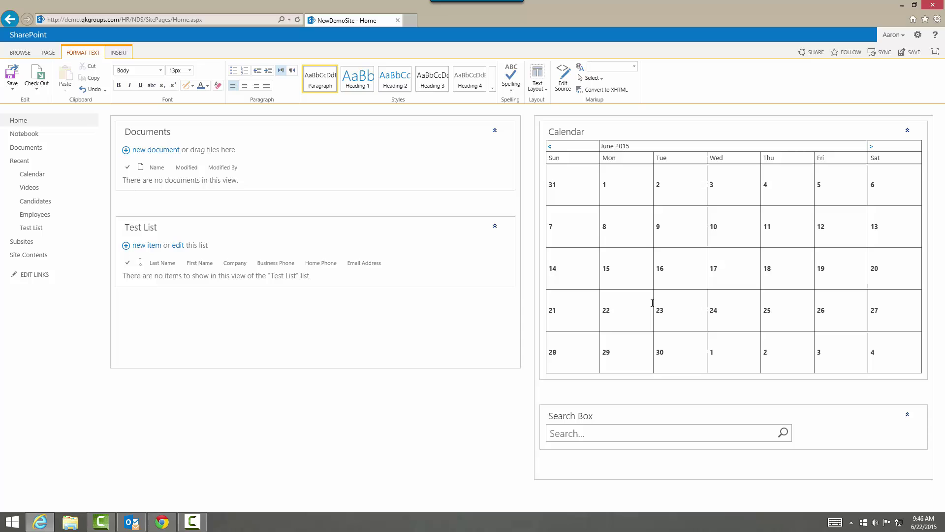
{"action": "left_click", "coordinate": [613, 458]}
{"action": "key", "text": "BackSpace"}
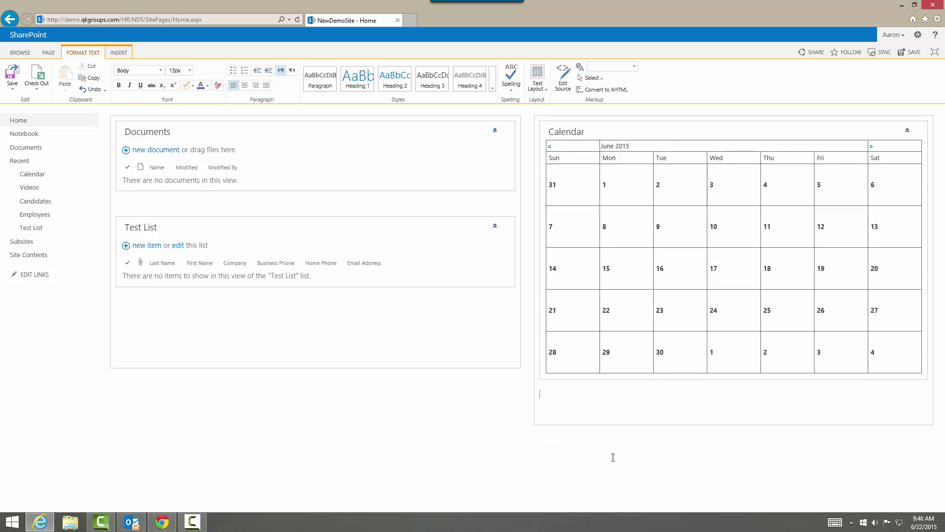
{"action": "key", "text": "BackSpace"}
{"action": "key", "text": "BackSpace"}
{"action": "left_click", "coordinate": [437, 258]}
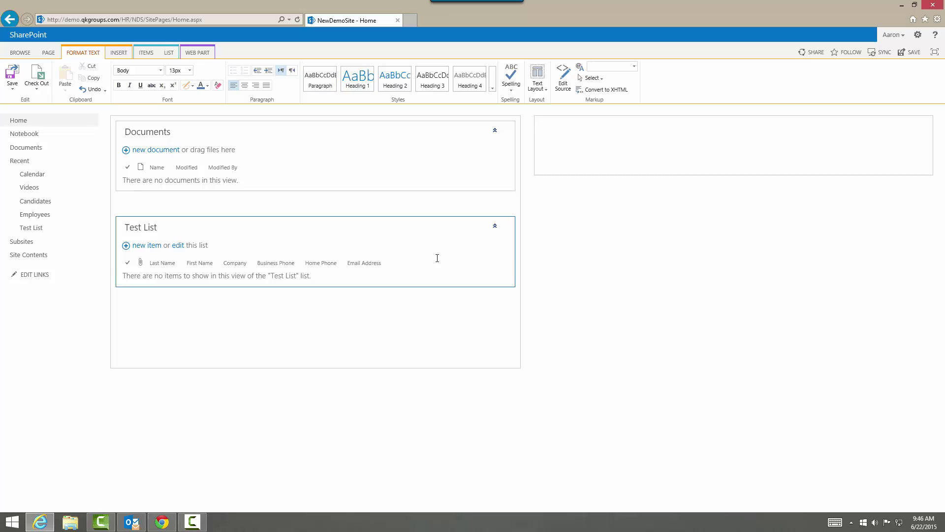
{"action": "key", "text": "BackSpace"}
{"action": "key", "text": "BackSpace"}
{"action": "key", "text": "BackSpace"}
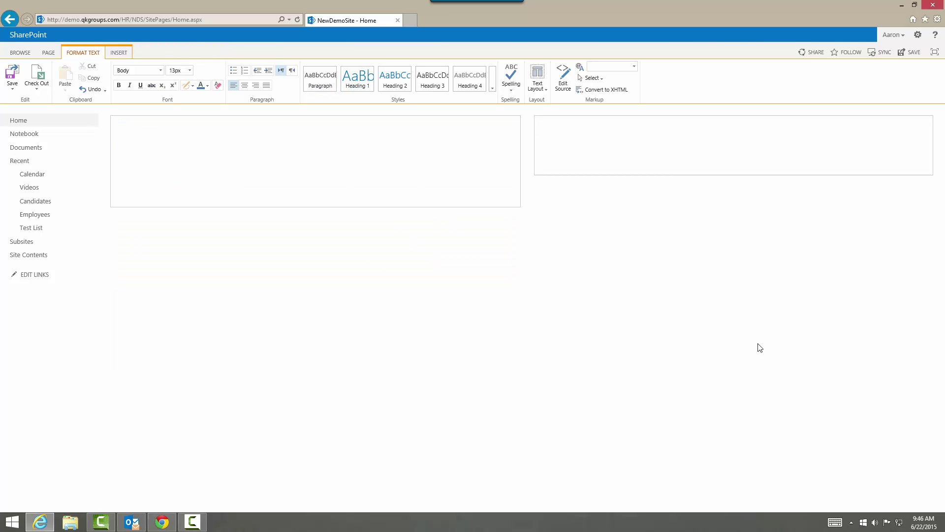
{"action": "left_click", "coordinate": [488, 180]}
{"action": "key", "text": "ctrl+z"}
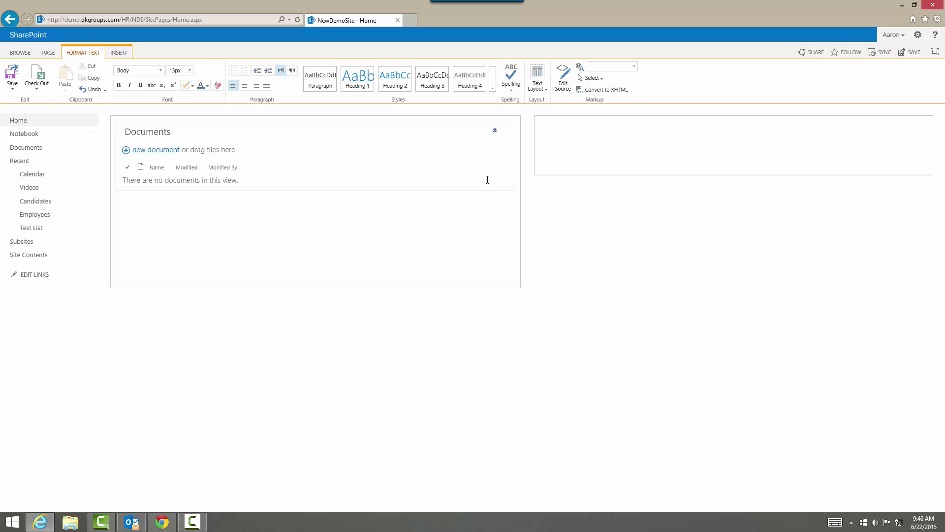
{"action": "key", "text": "ctrl+z"}
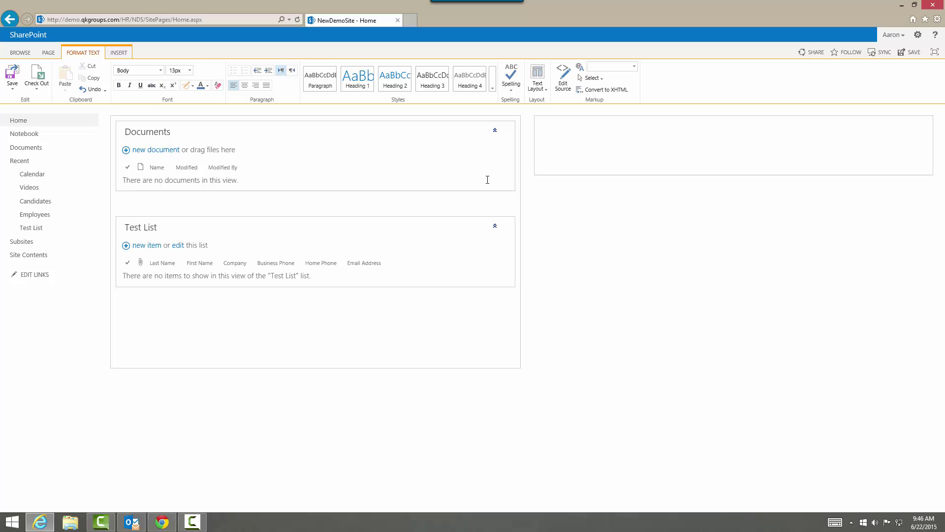
{"action": "key", "text": "ctrl+z"}
{"action": "key", "text": "ctrl+z"}
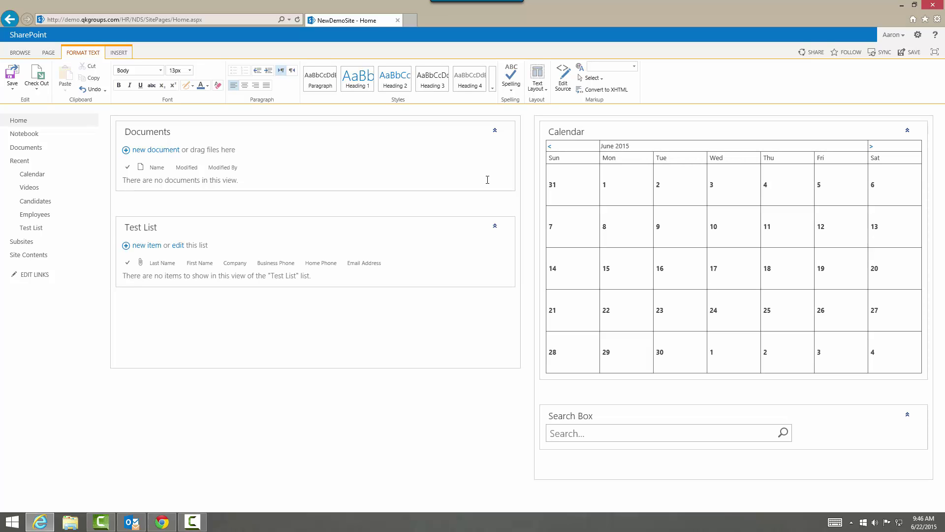